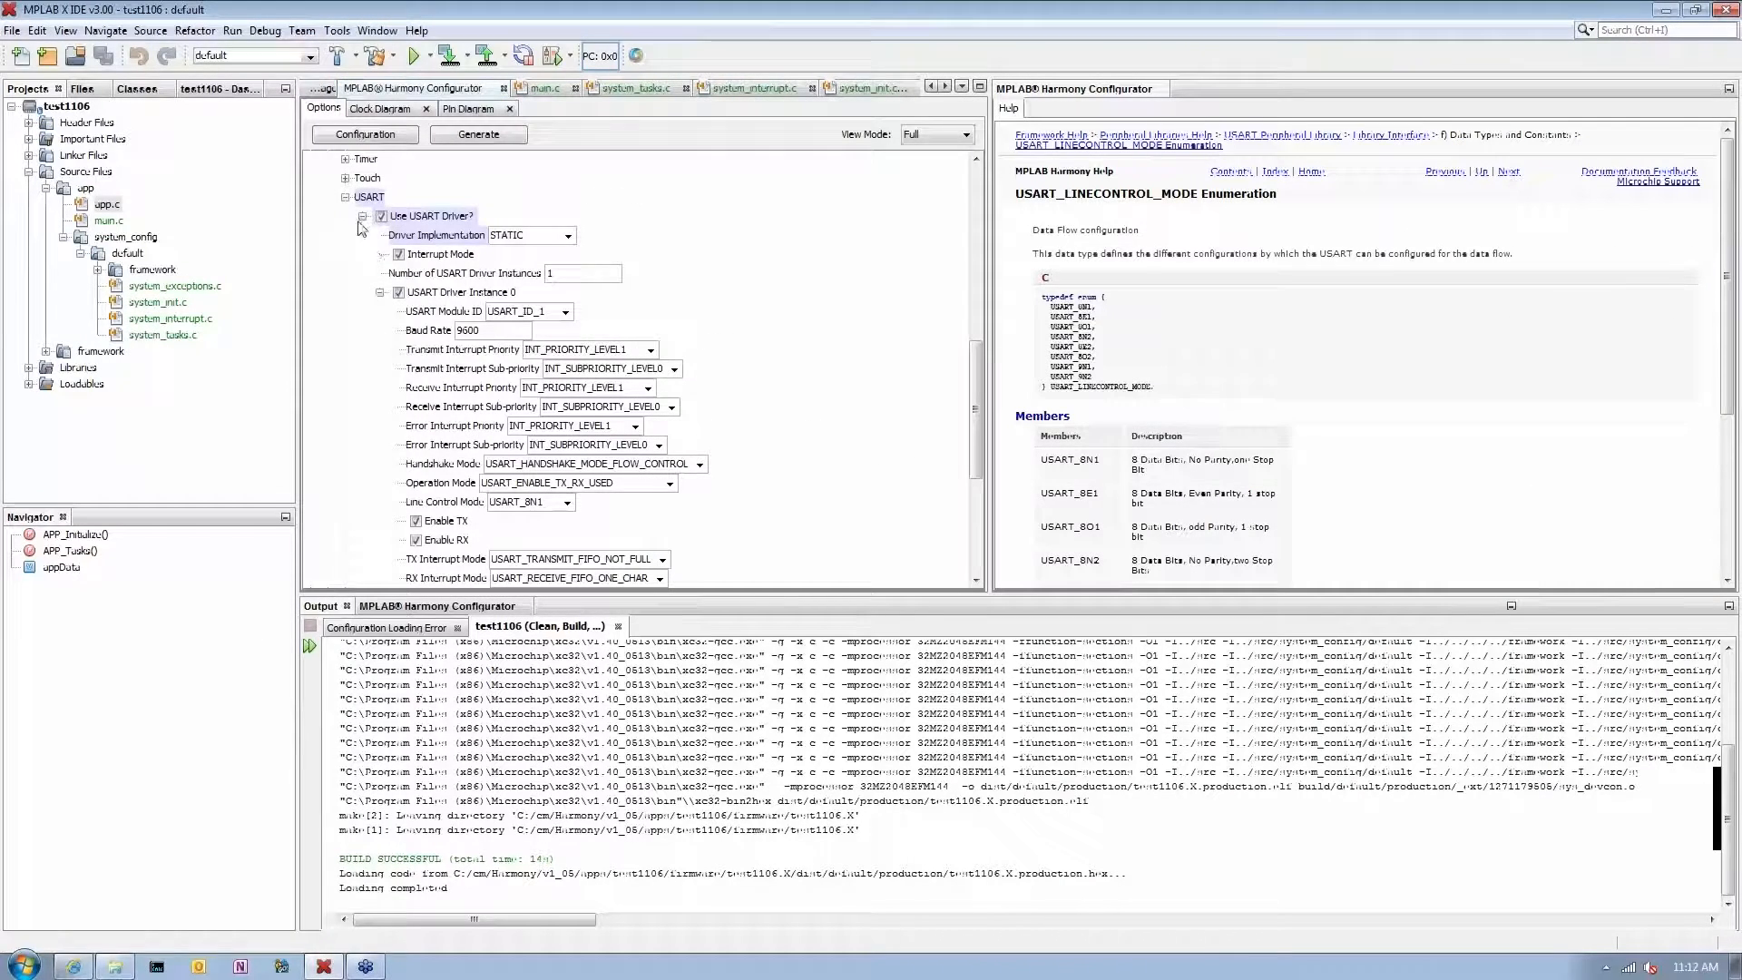
# Collapse the USART driver options and expand the TCPIP Stack library entry
pyautogui.click(345, 198)
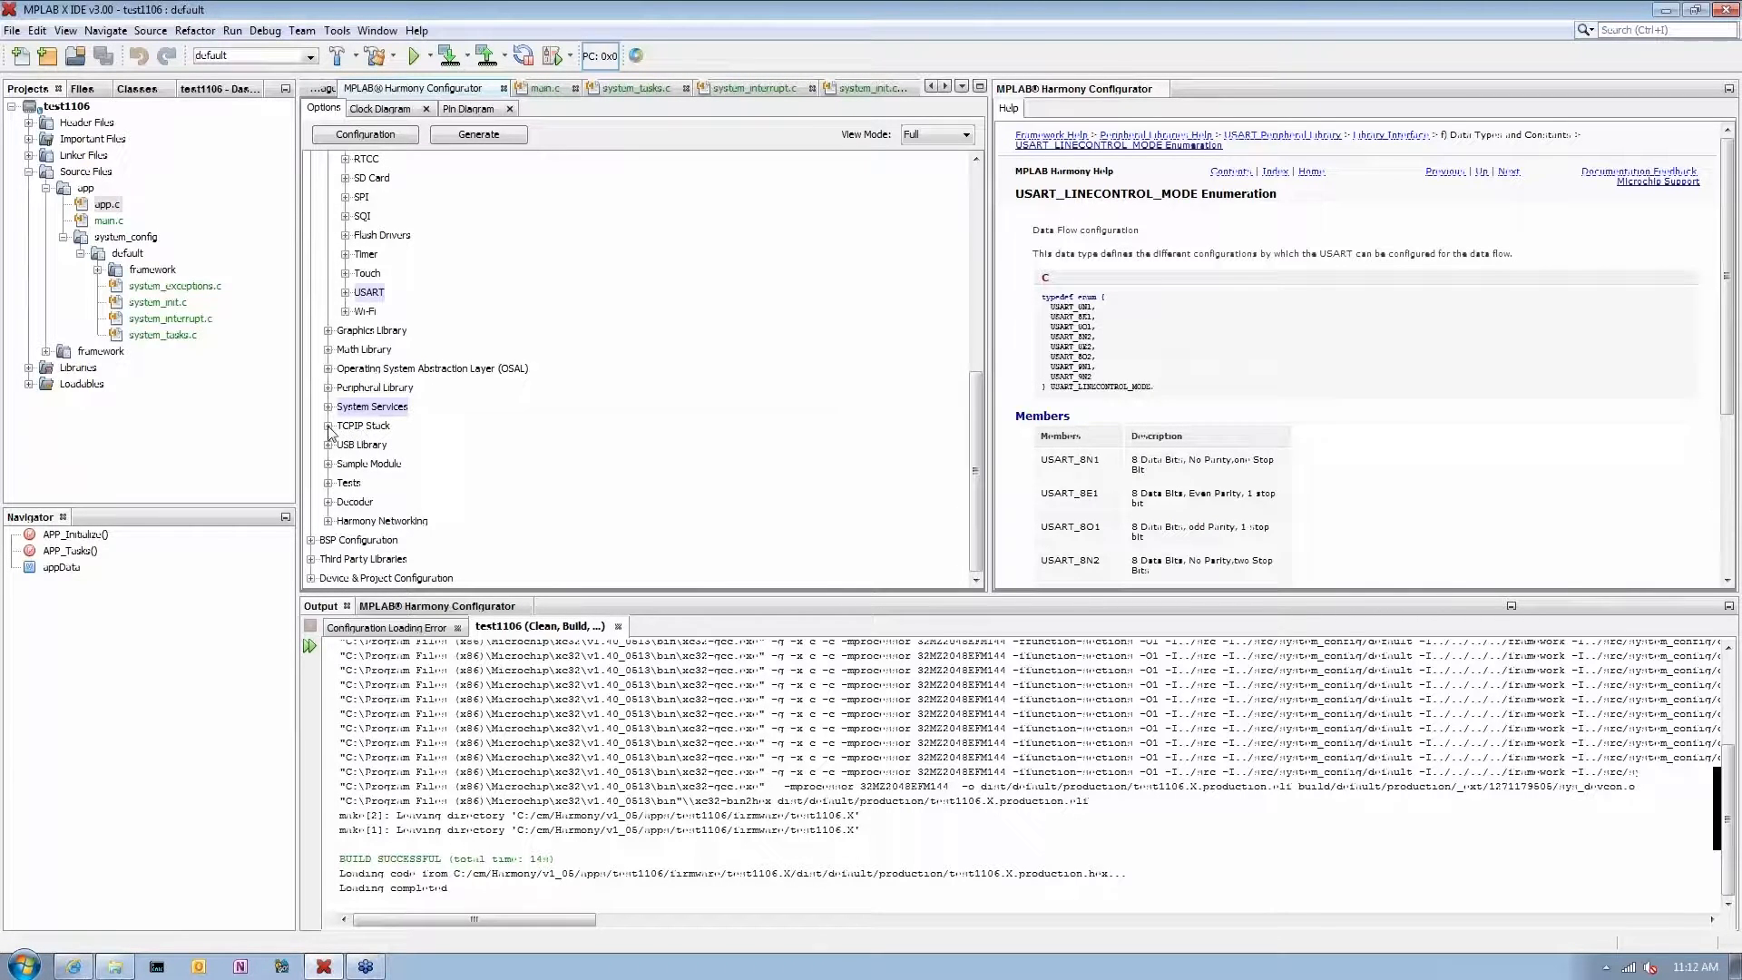
pyautogui.click(327, 425)
# Enable 'Use TCP/IP Stack?' and start code generation from the configuration
pyautogui.click(364, 445)
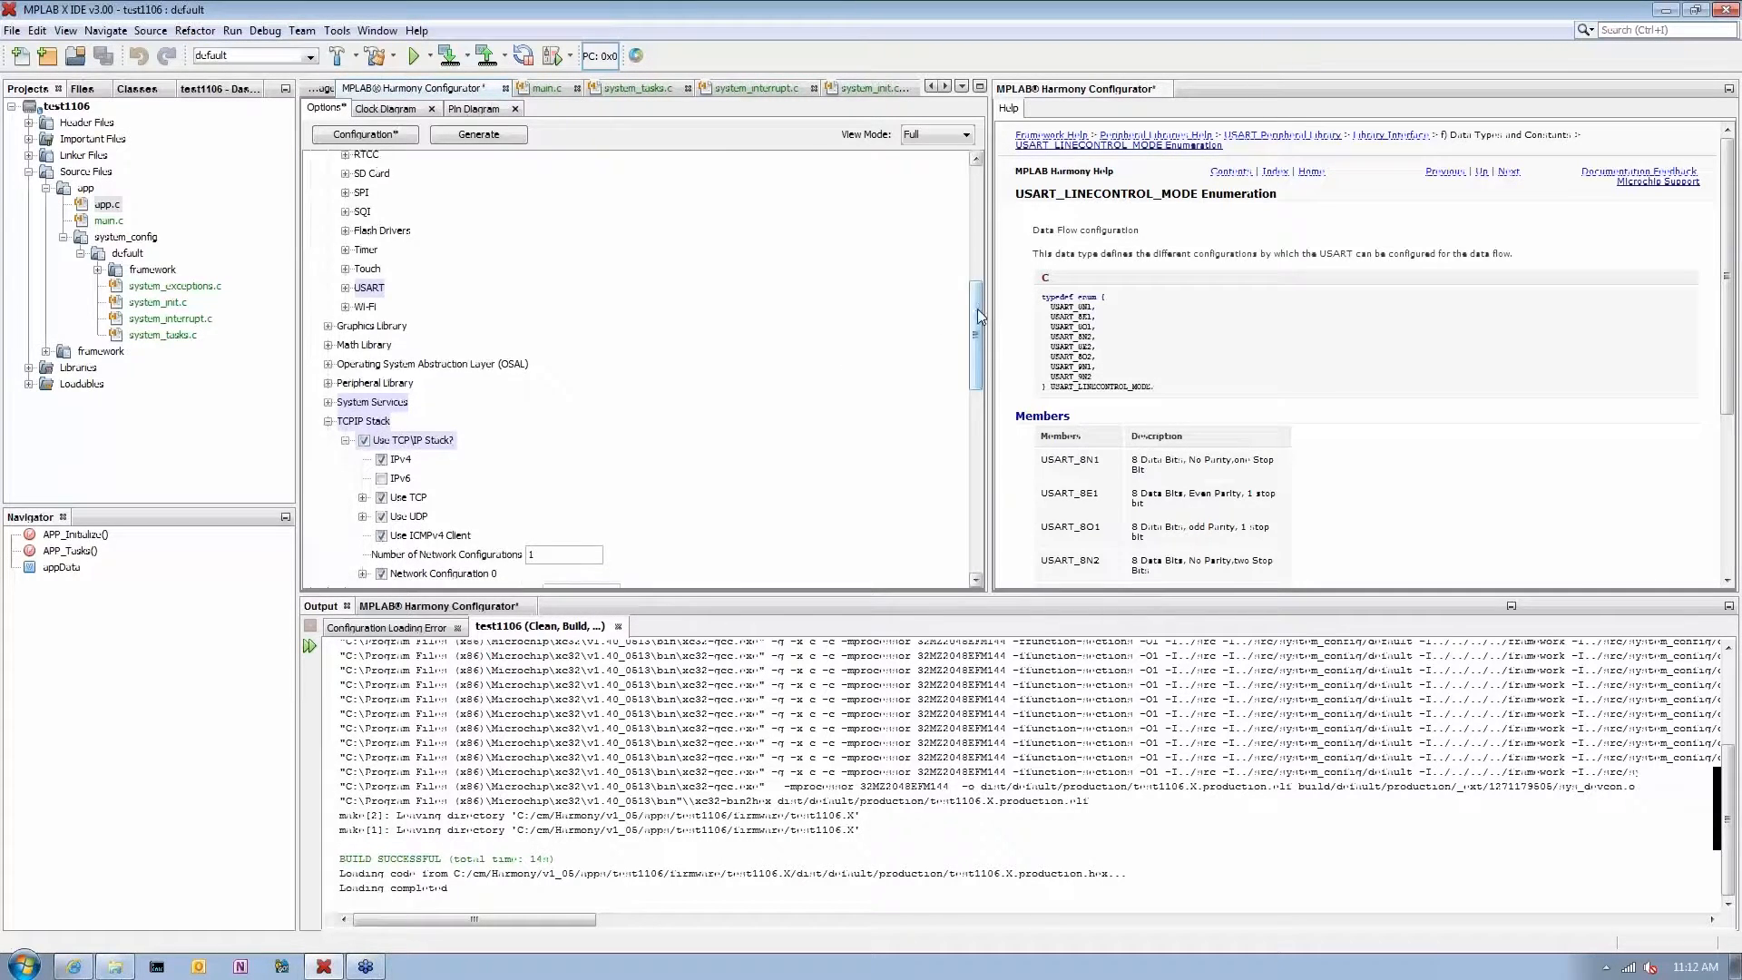
pyautogui.scroll(-3, 872, 339)
pyautogui.scroll(-2, 762, 331)
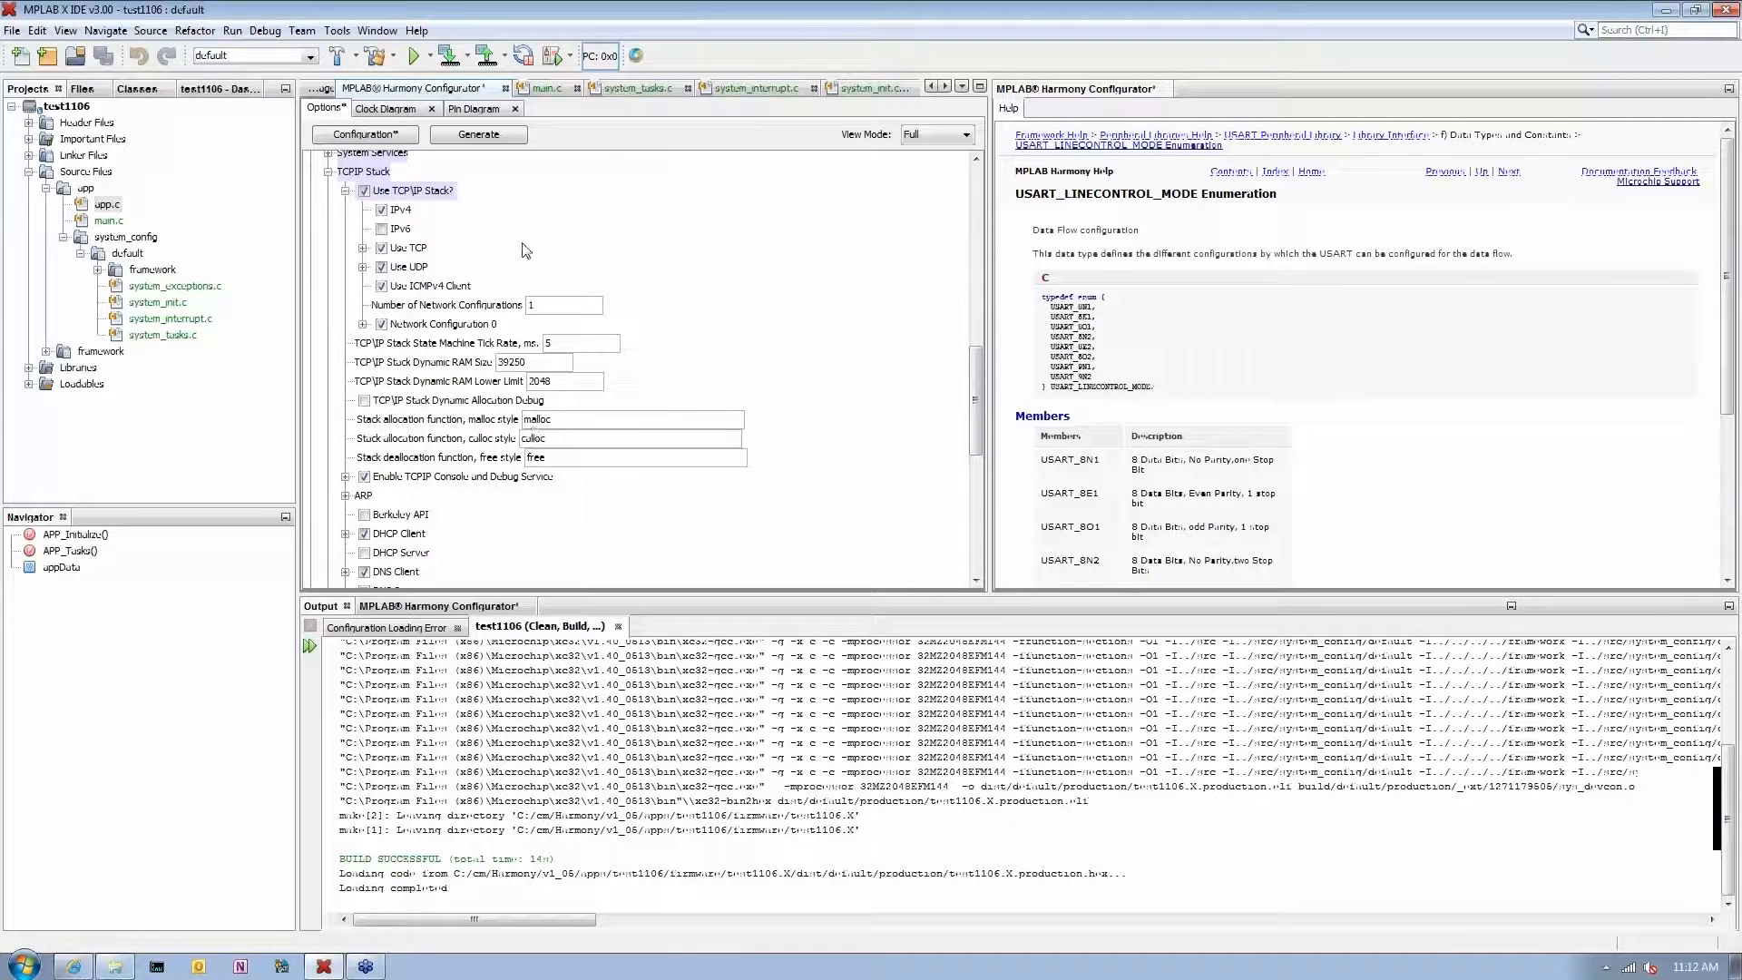
pyautogui.click(478, 134)
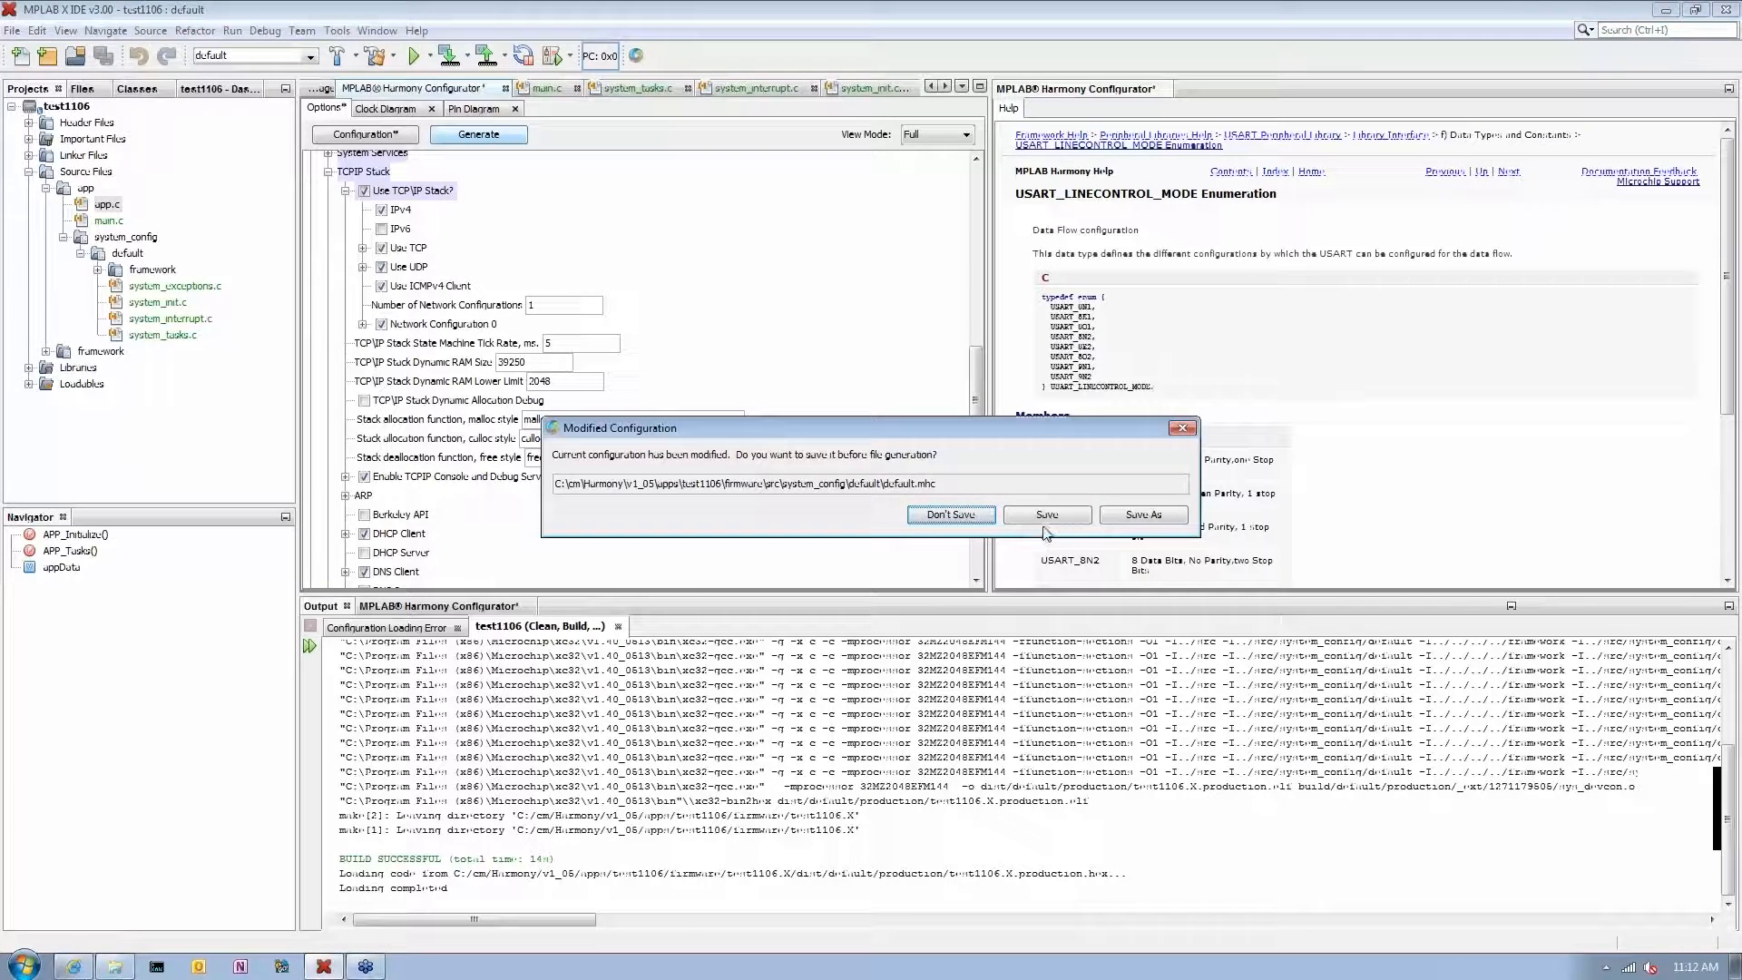
# Save the modified configuration and confirm generating the project files
pyautogui.click(1046, 515)
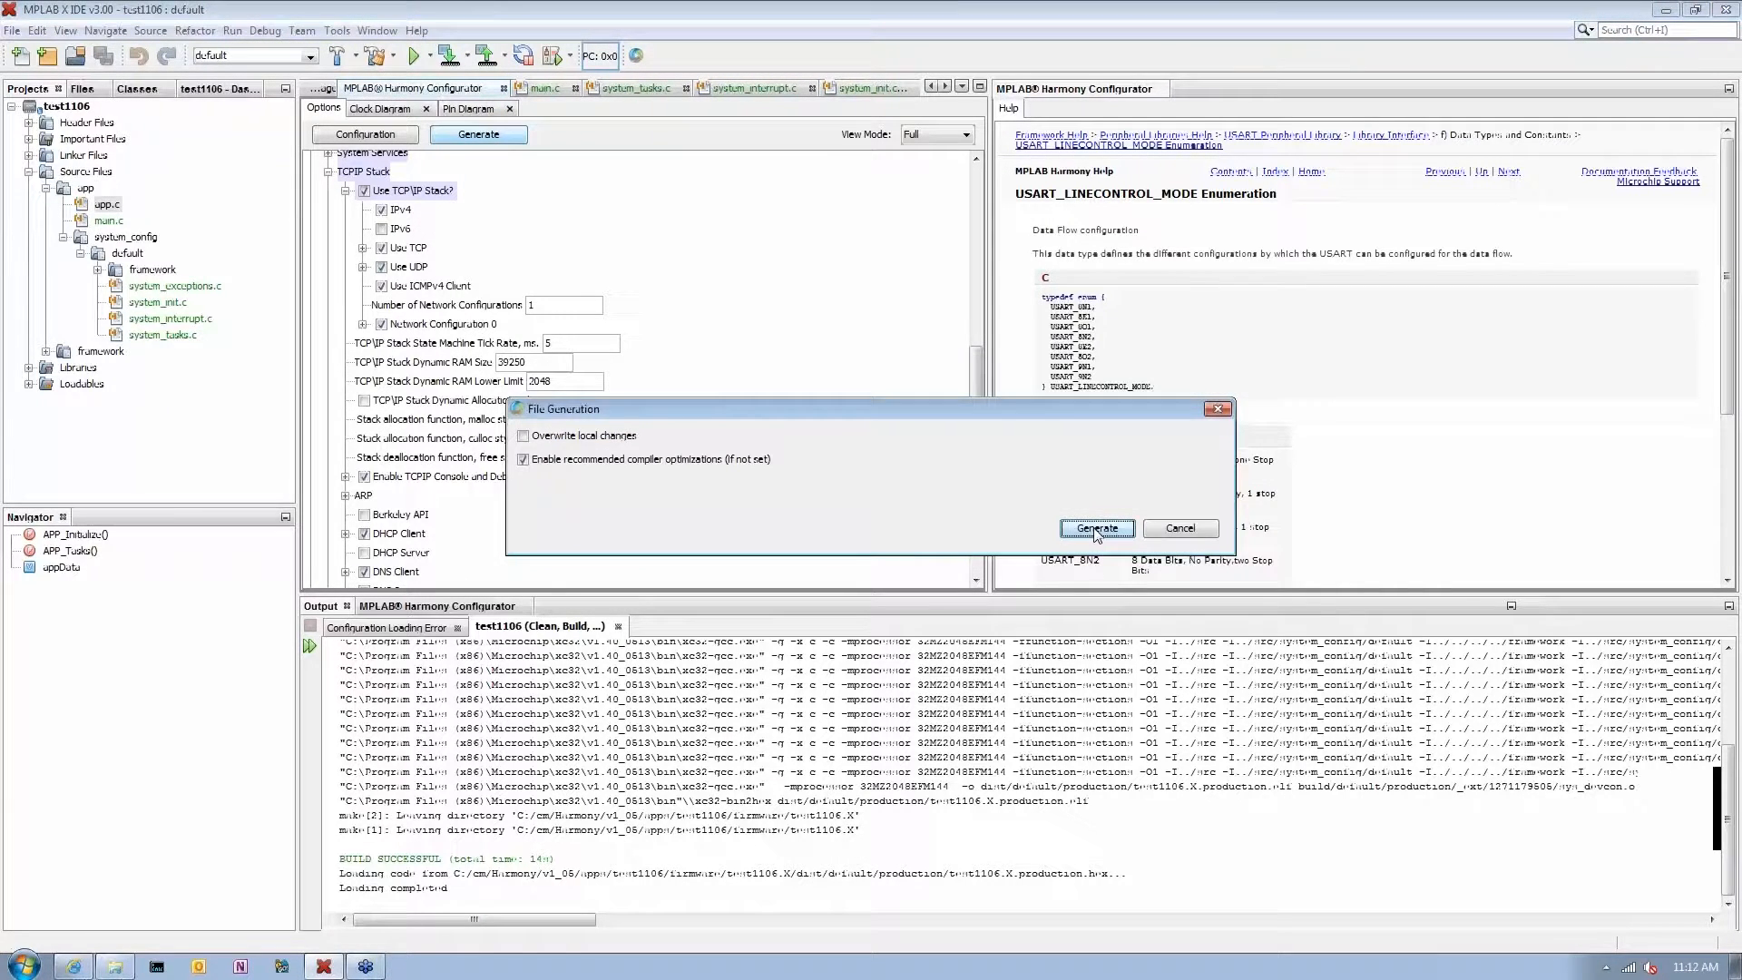
pyautogui.click(1097, 526)
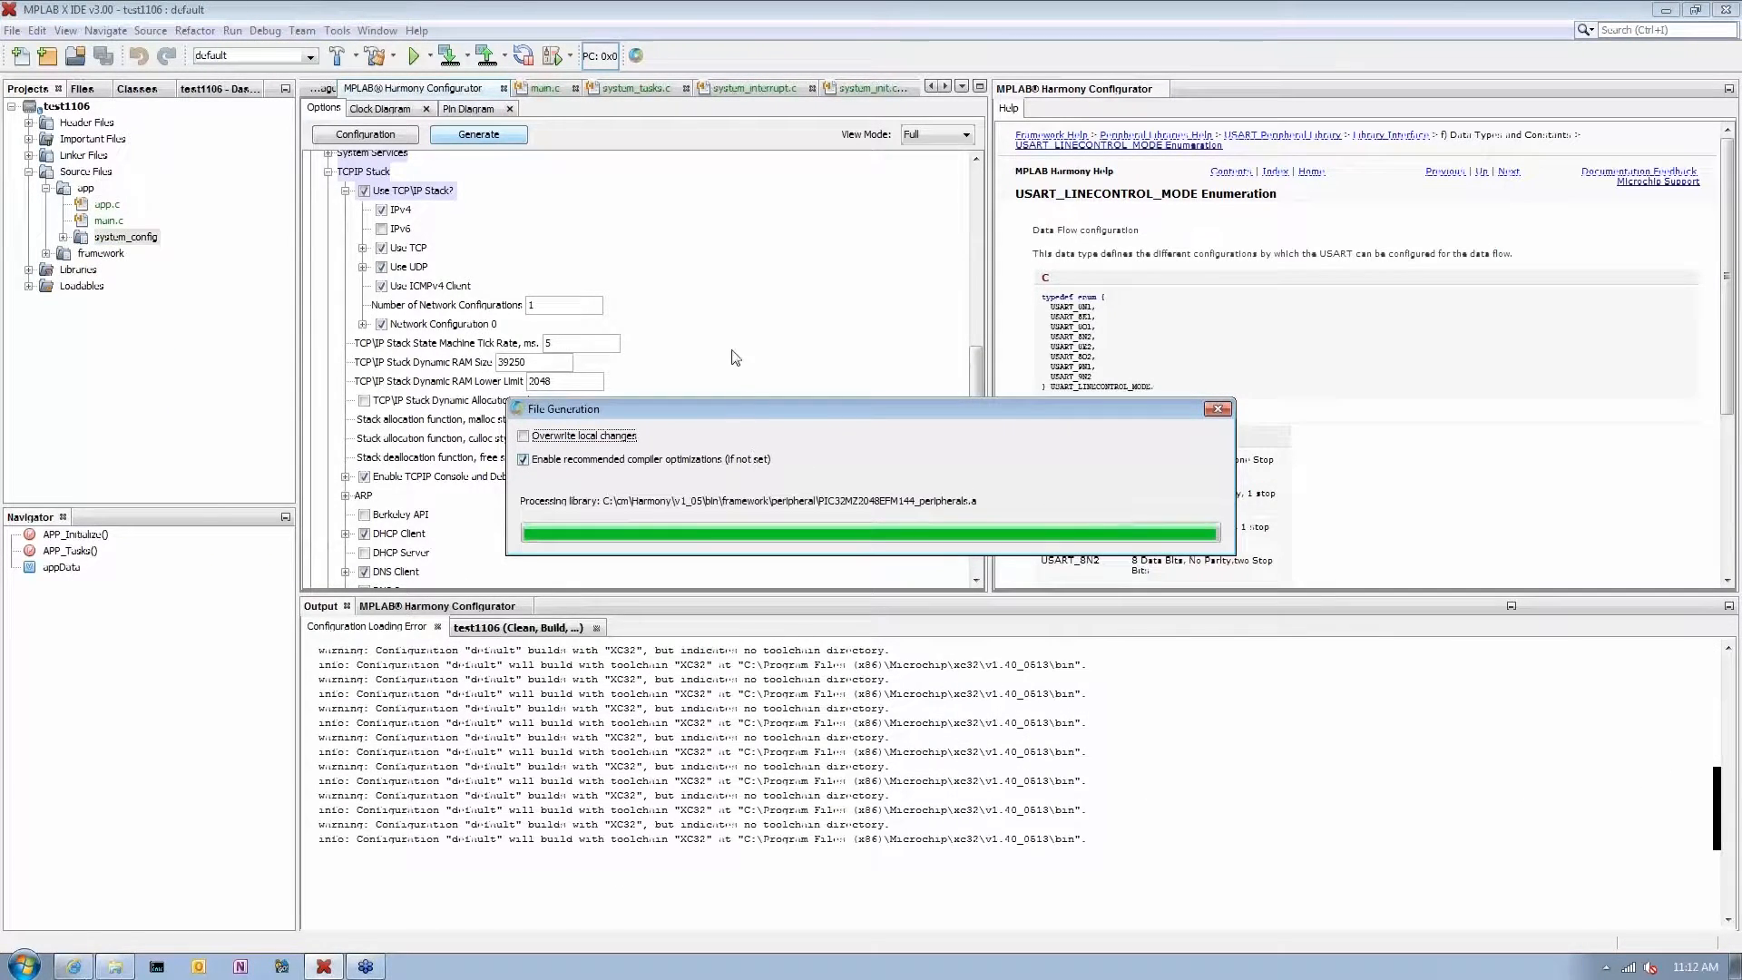
# Close the open editor files, including system_interrupt.c, system_tasks.c and main.c
pyautogui.click(814, 90)
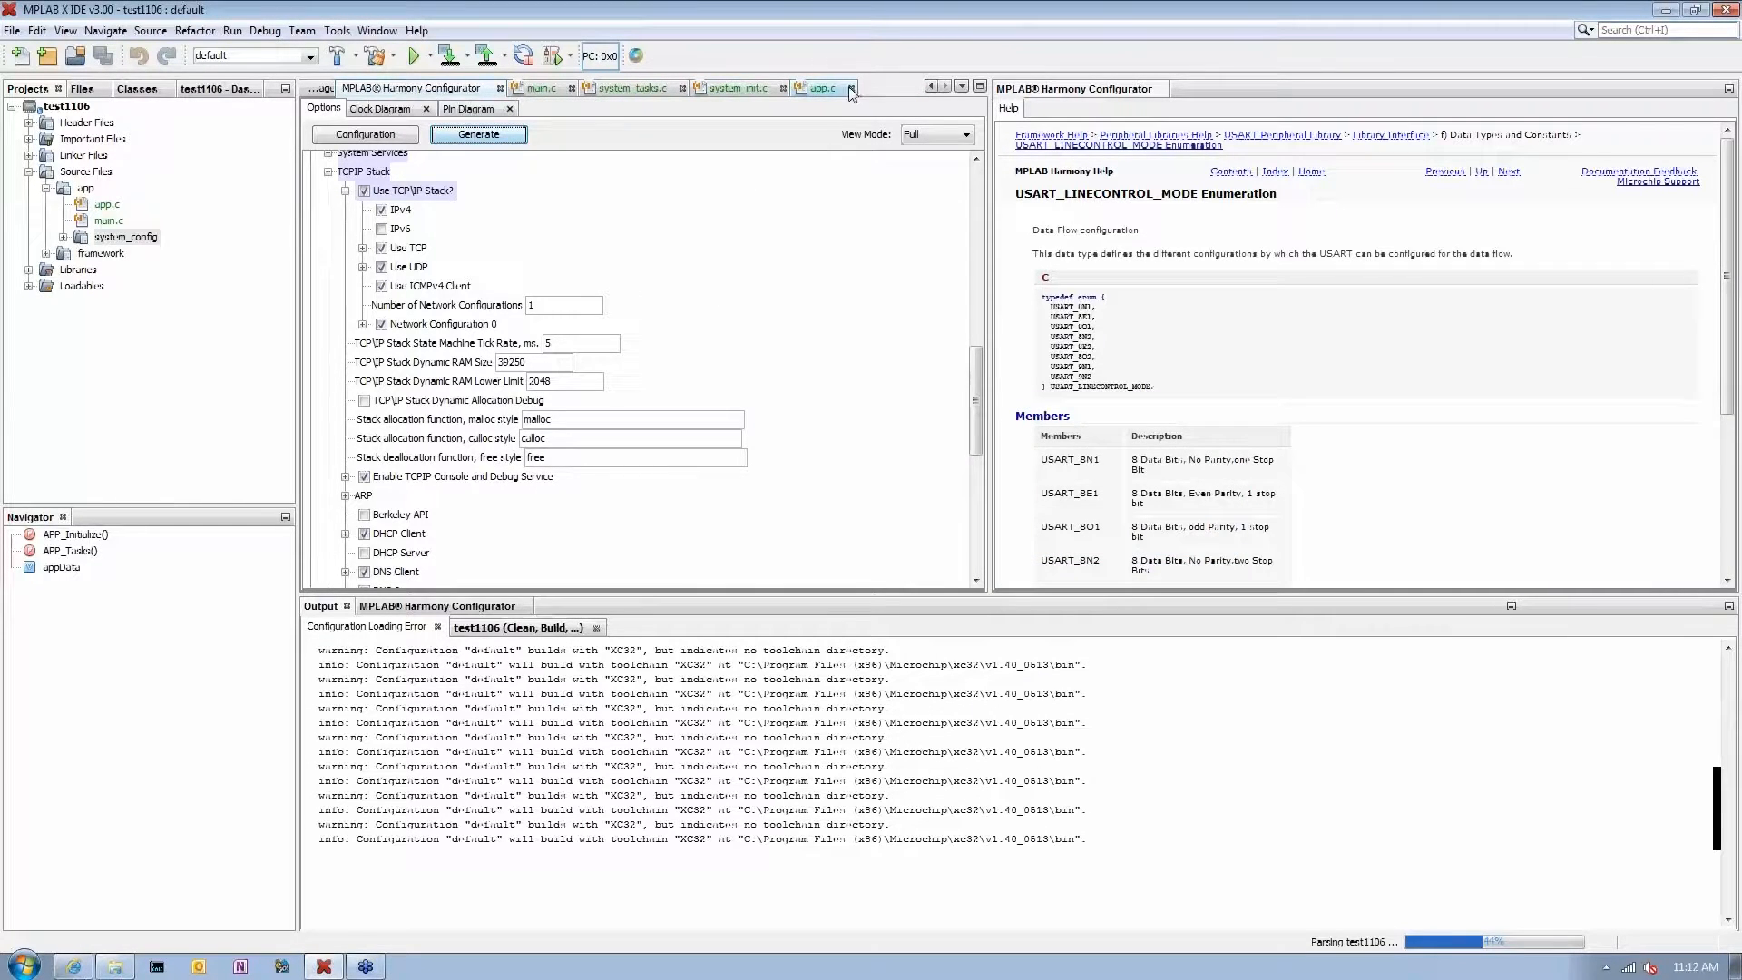
pyautogui.click(853, 89)
pyautogui.click(827, 90)
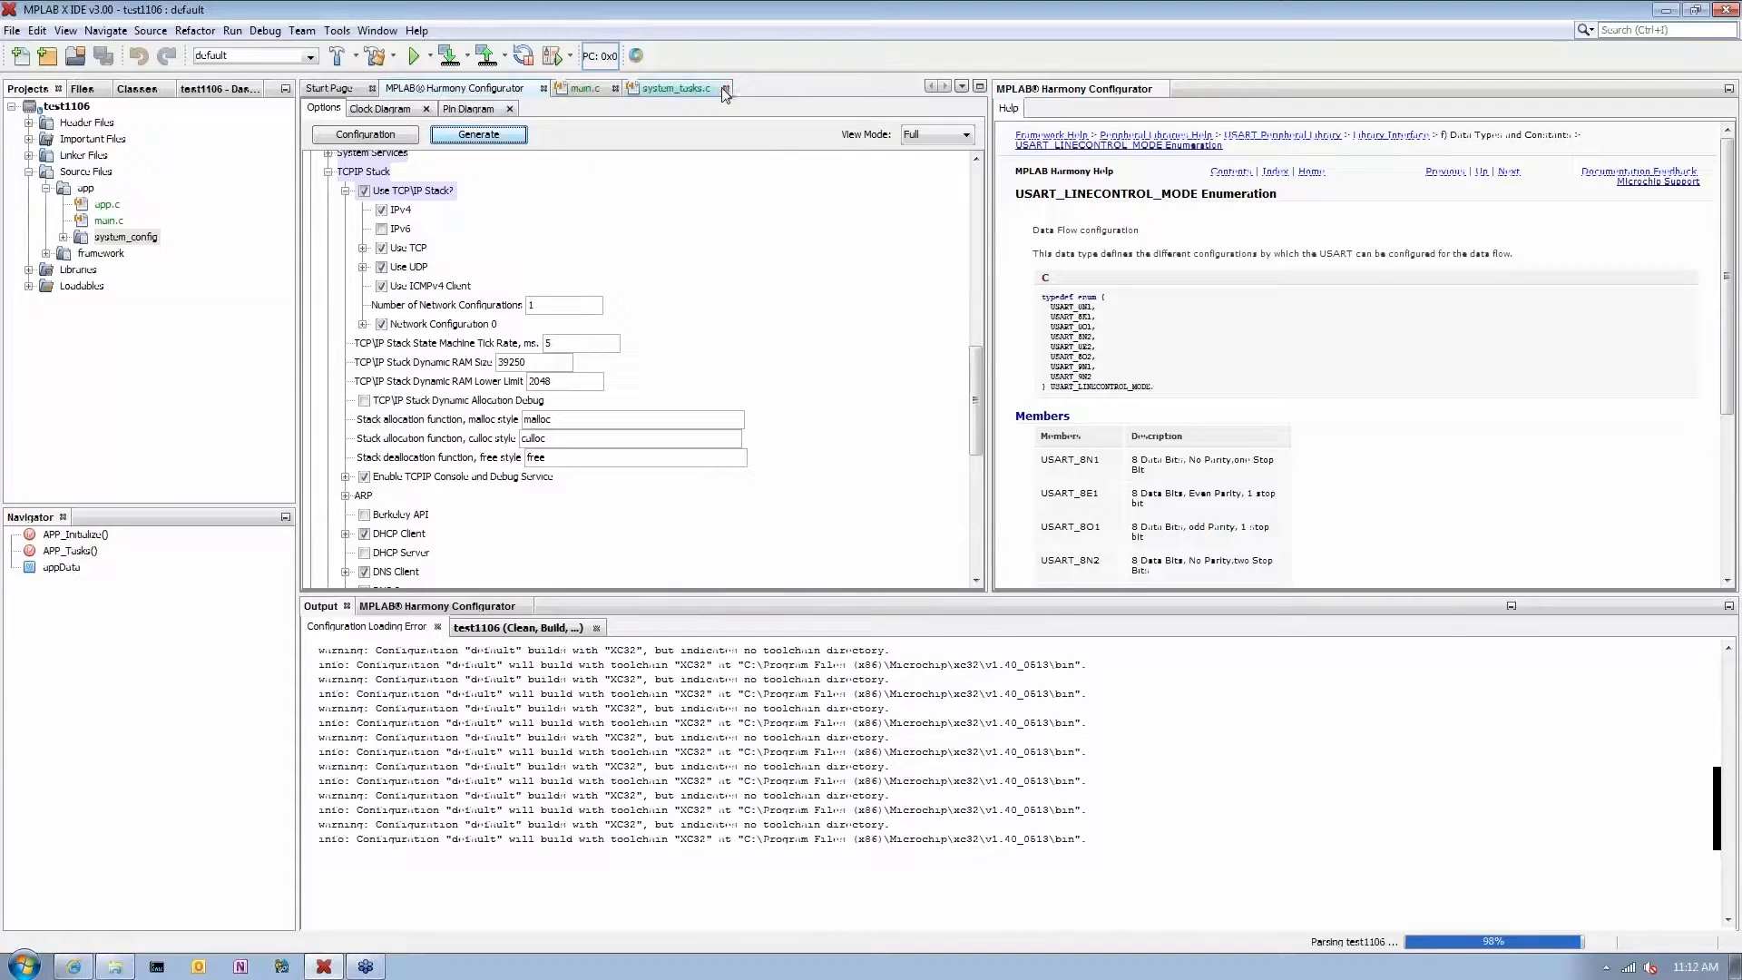
pyautogui.click(729, 90)
pyautogui.click(613, 89)
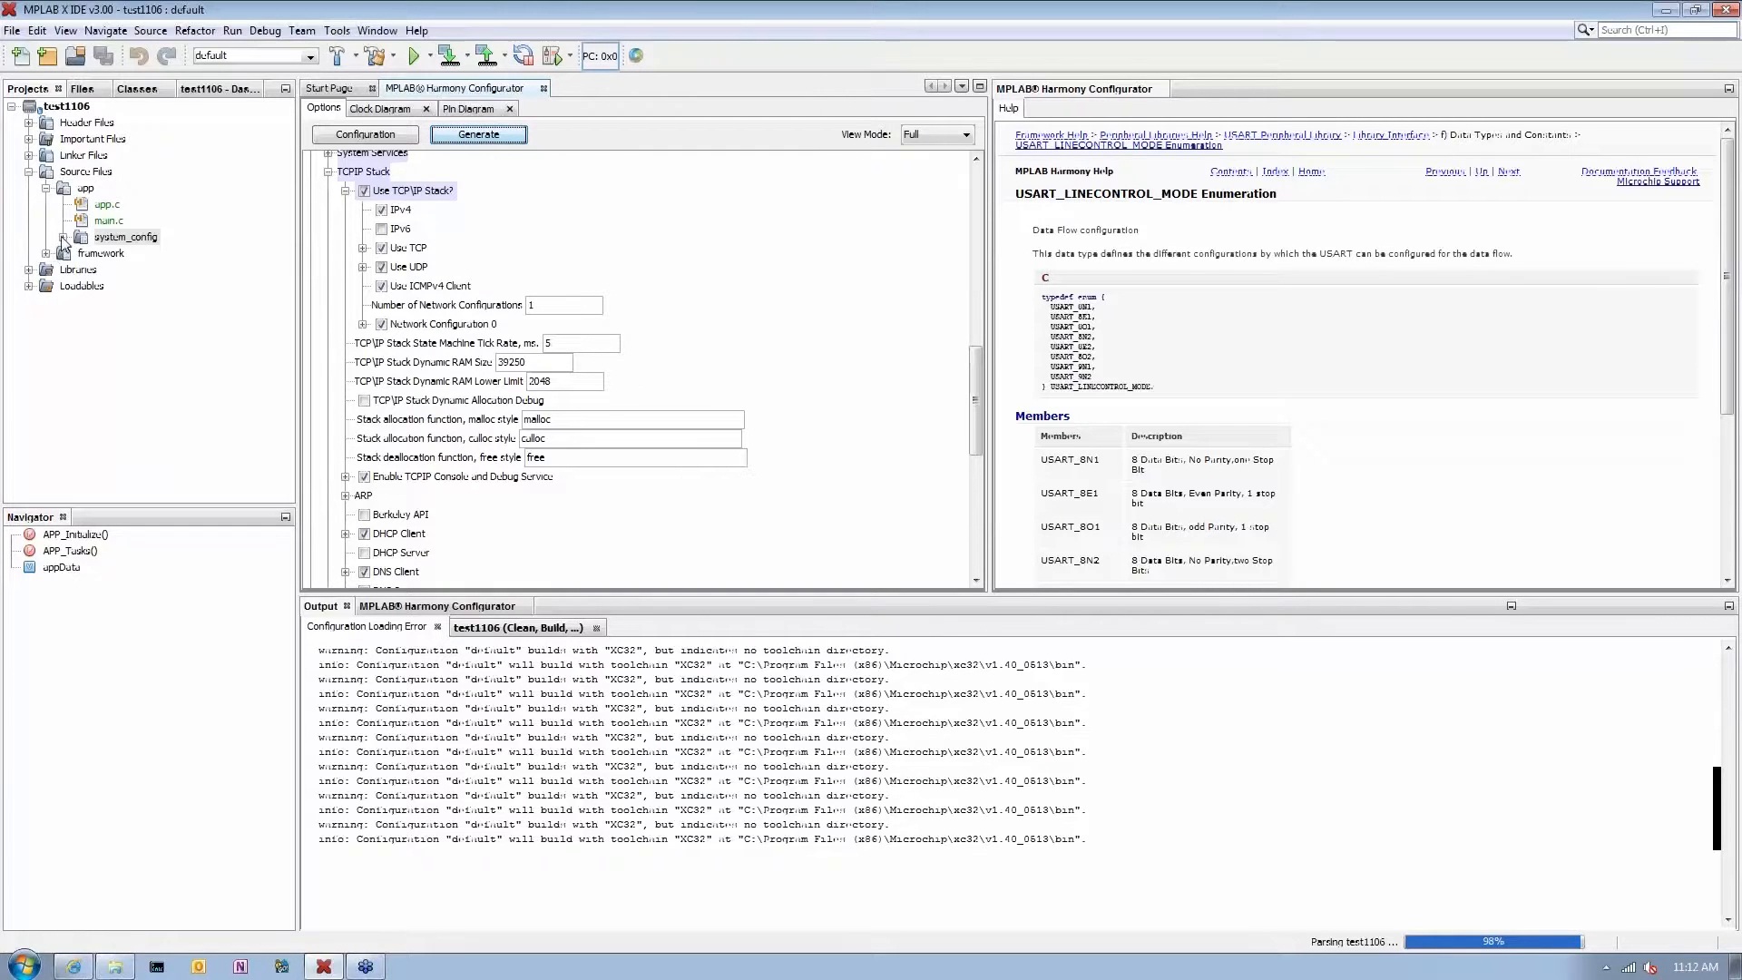
# Expand system_config and default to reveal the generated files and open system_init.c
pyautogui.click(125, 236)
pyautogui.click(63, 237)
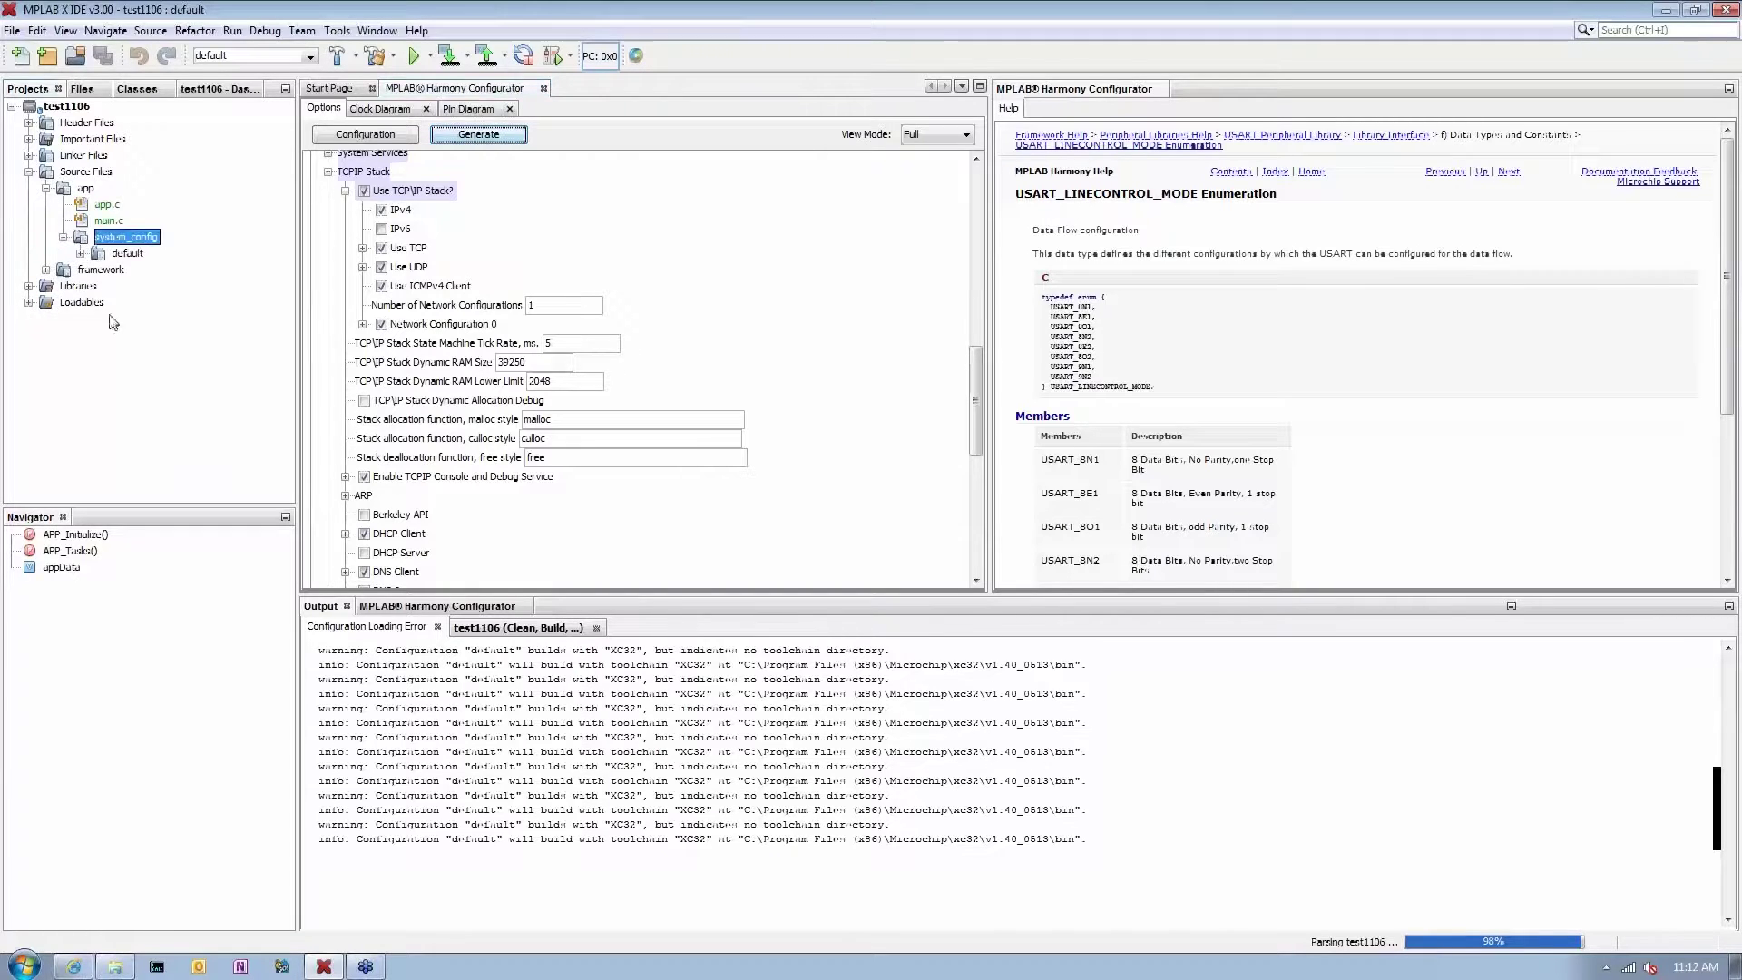
pyautogui.click(79, 255)
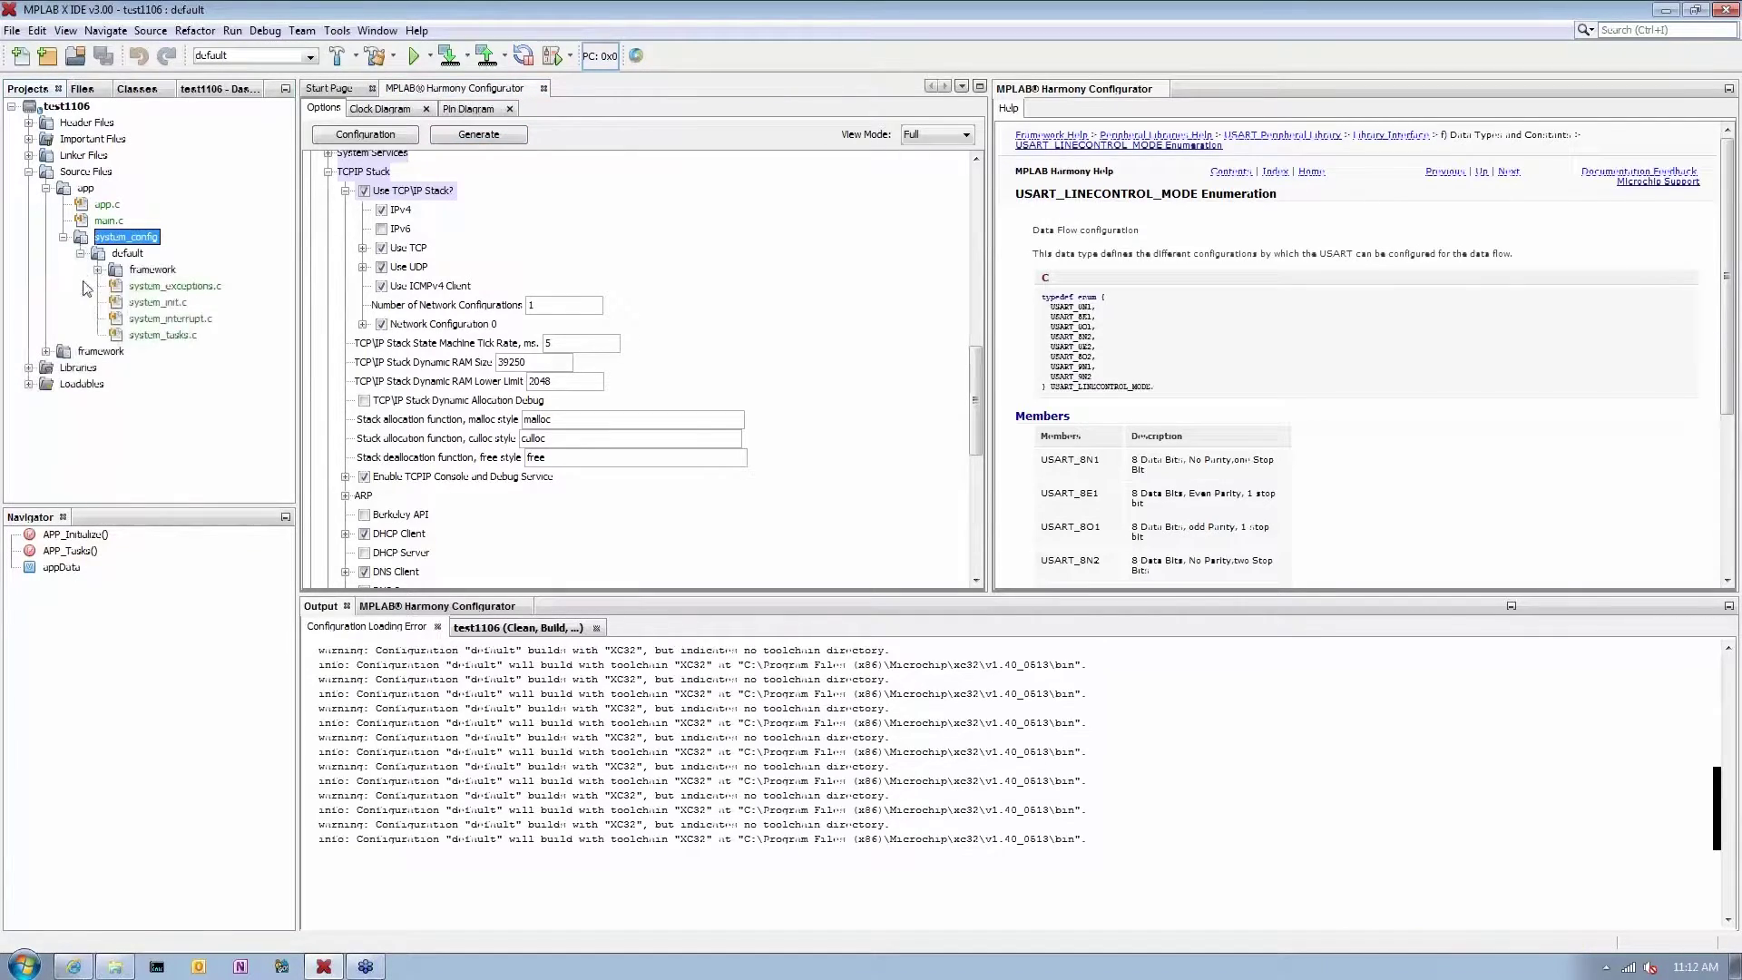
pyautogui.doubleClick(150, 303)
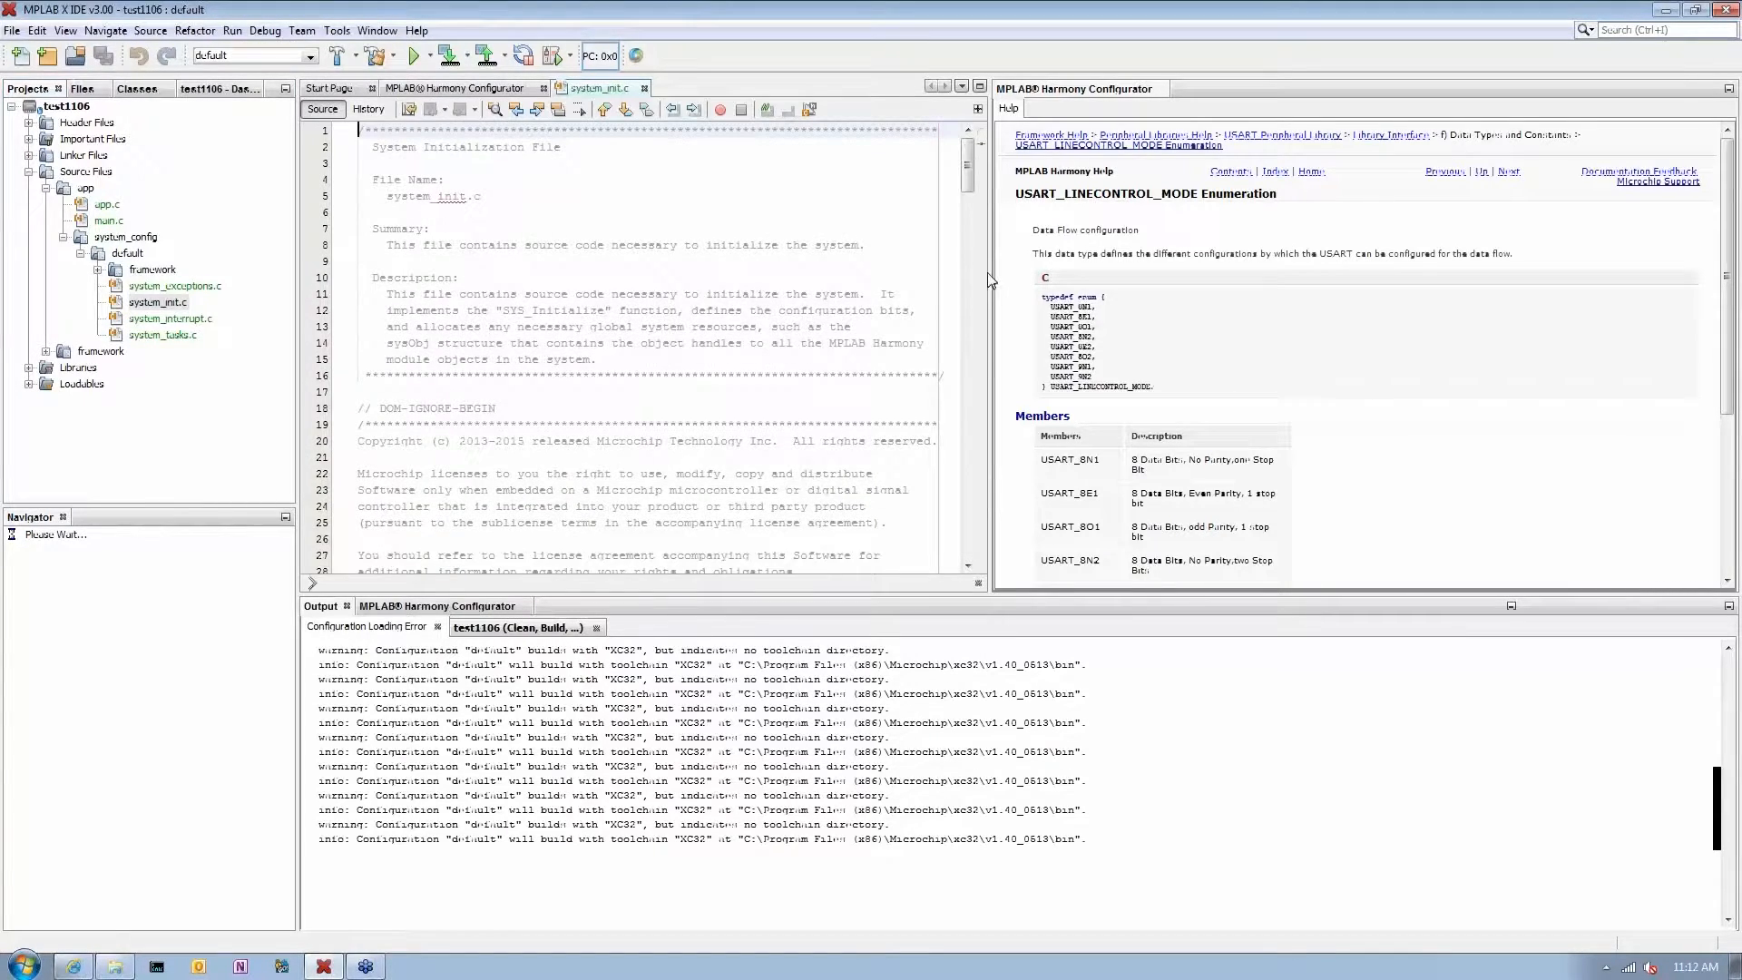
pyautogui.moveTo(967, 170)
pyautogui.mouseDown()
pyautogui.moveTo(980, 430)
pyautogui.moveTo(967, 417)
pyautogui.mouseUp()
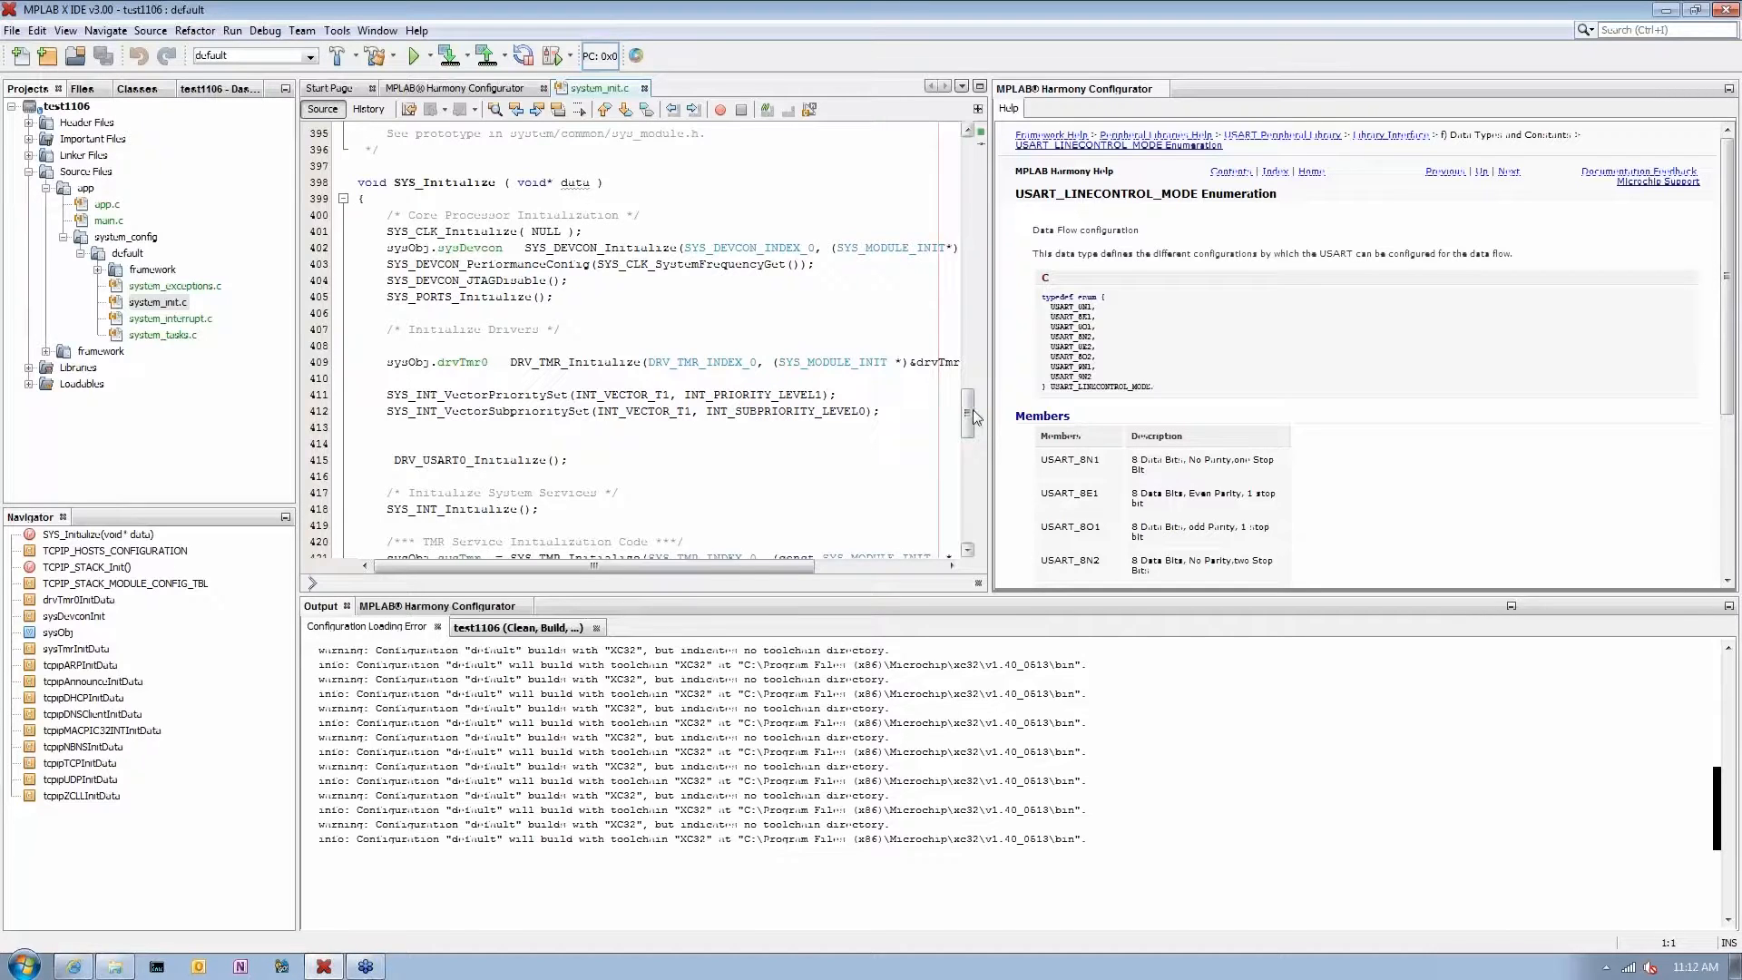
pyautogui.moveTo(971, 407); pyautogui.dragTo(970, 419)
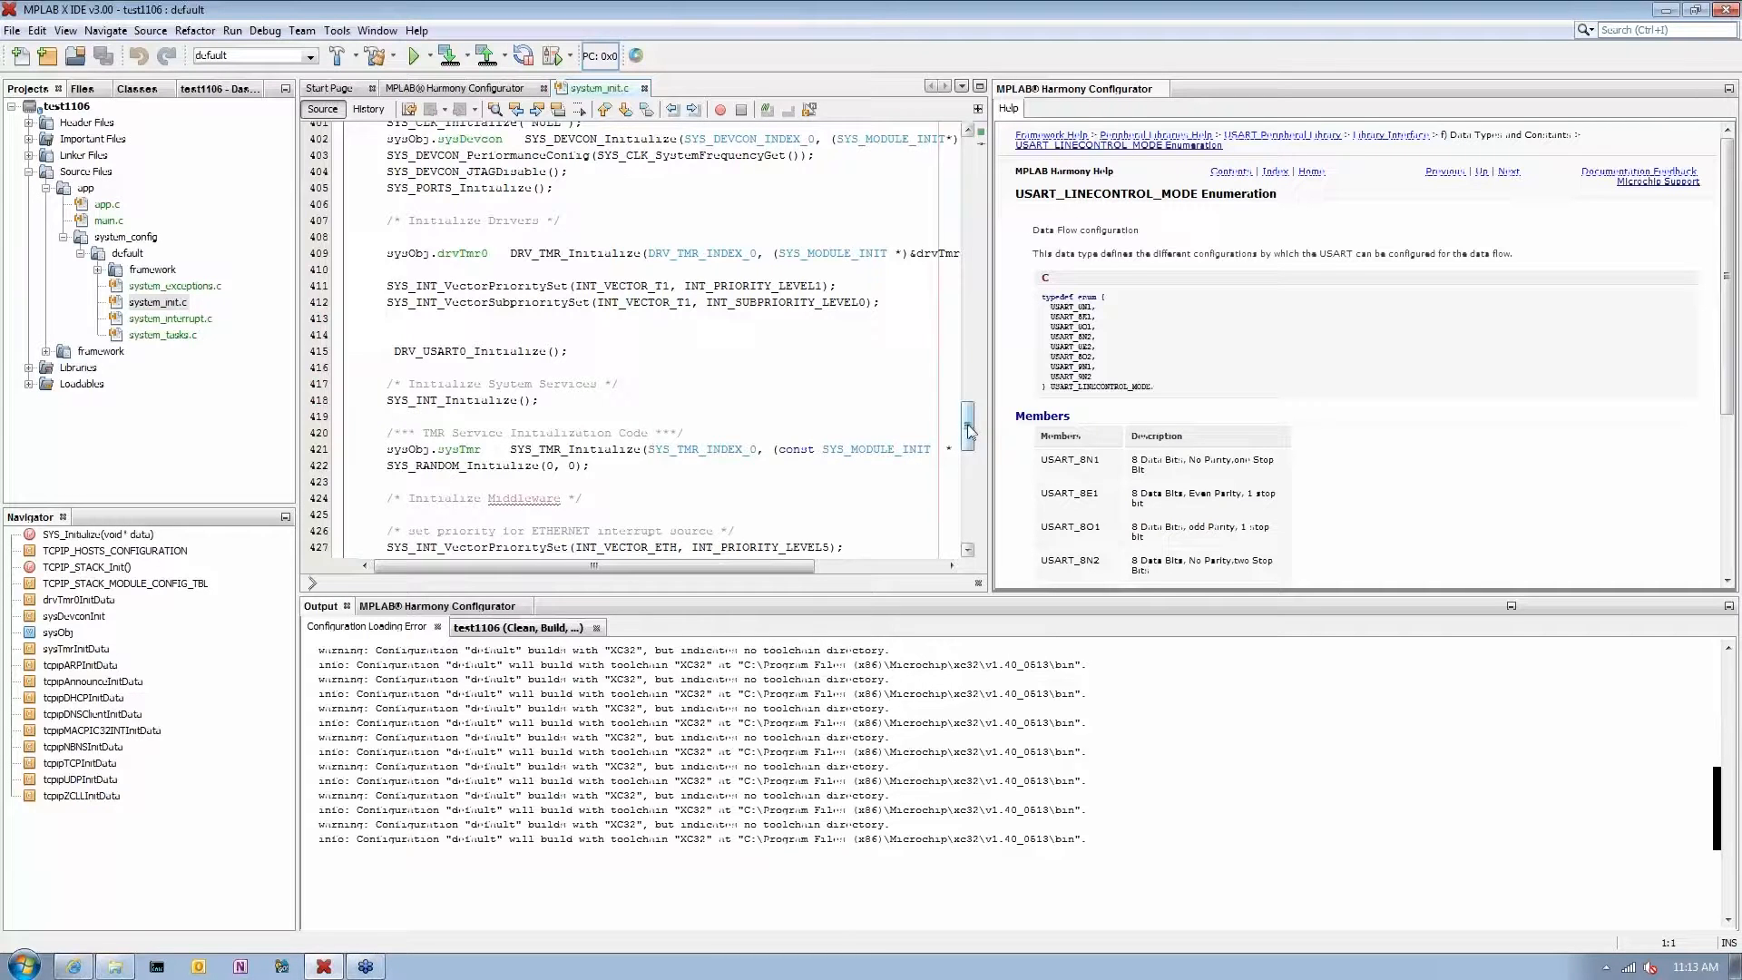
pyautogui.moveTo(968, 433); pyautogui.dragTo(960, 470)
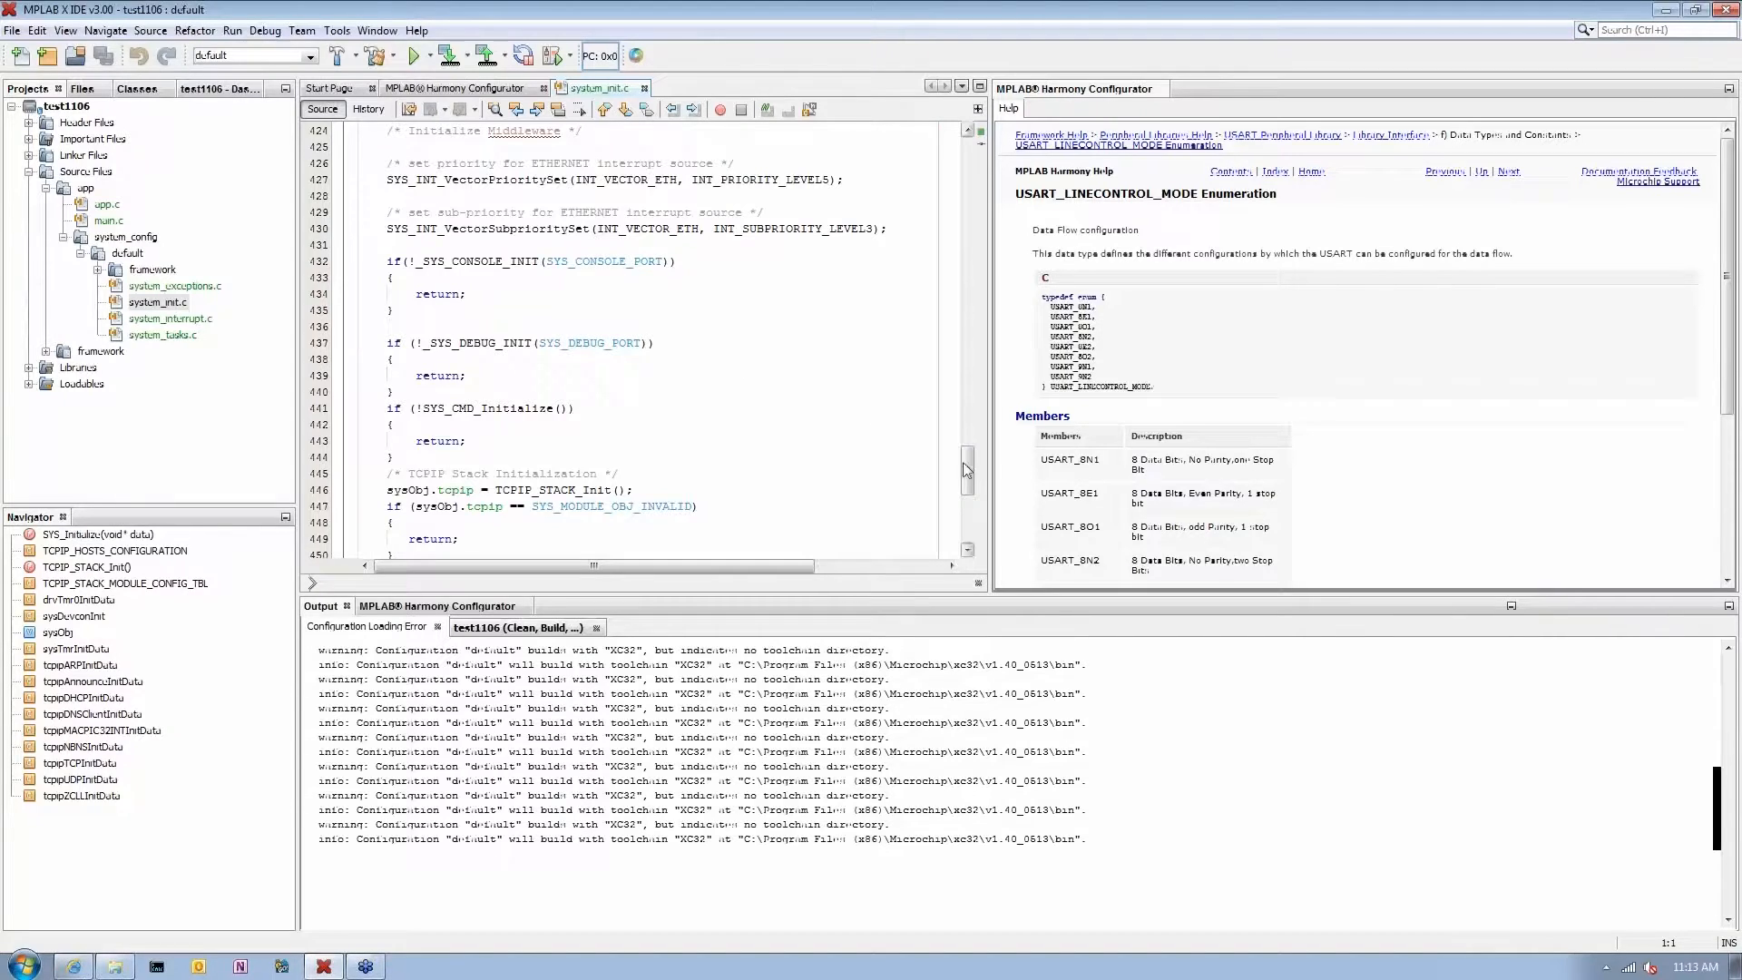
pyautogui.moveTo(967, 462); pyautogui.dragTo(967, 488)
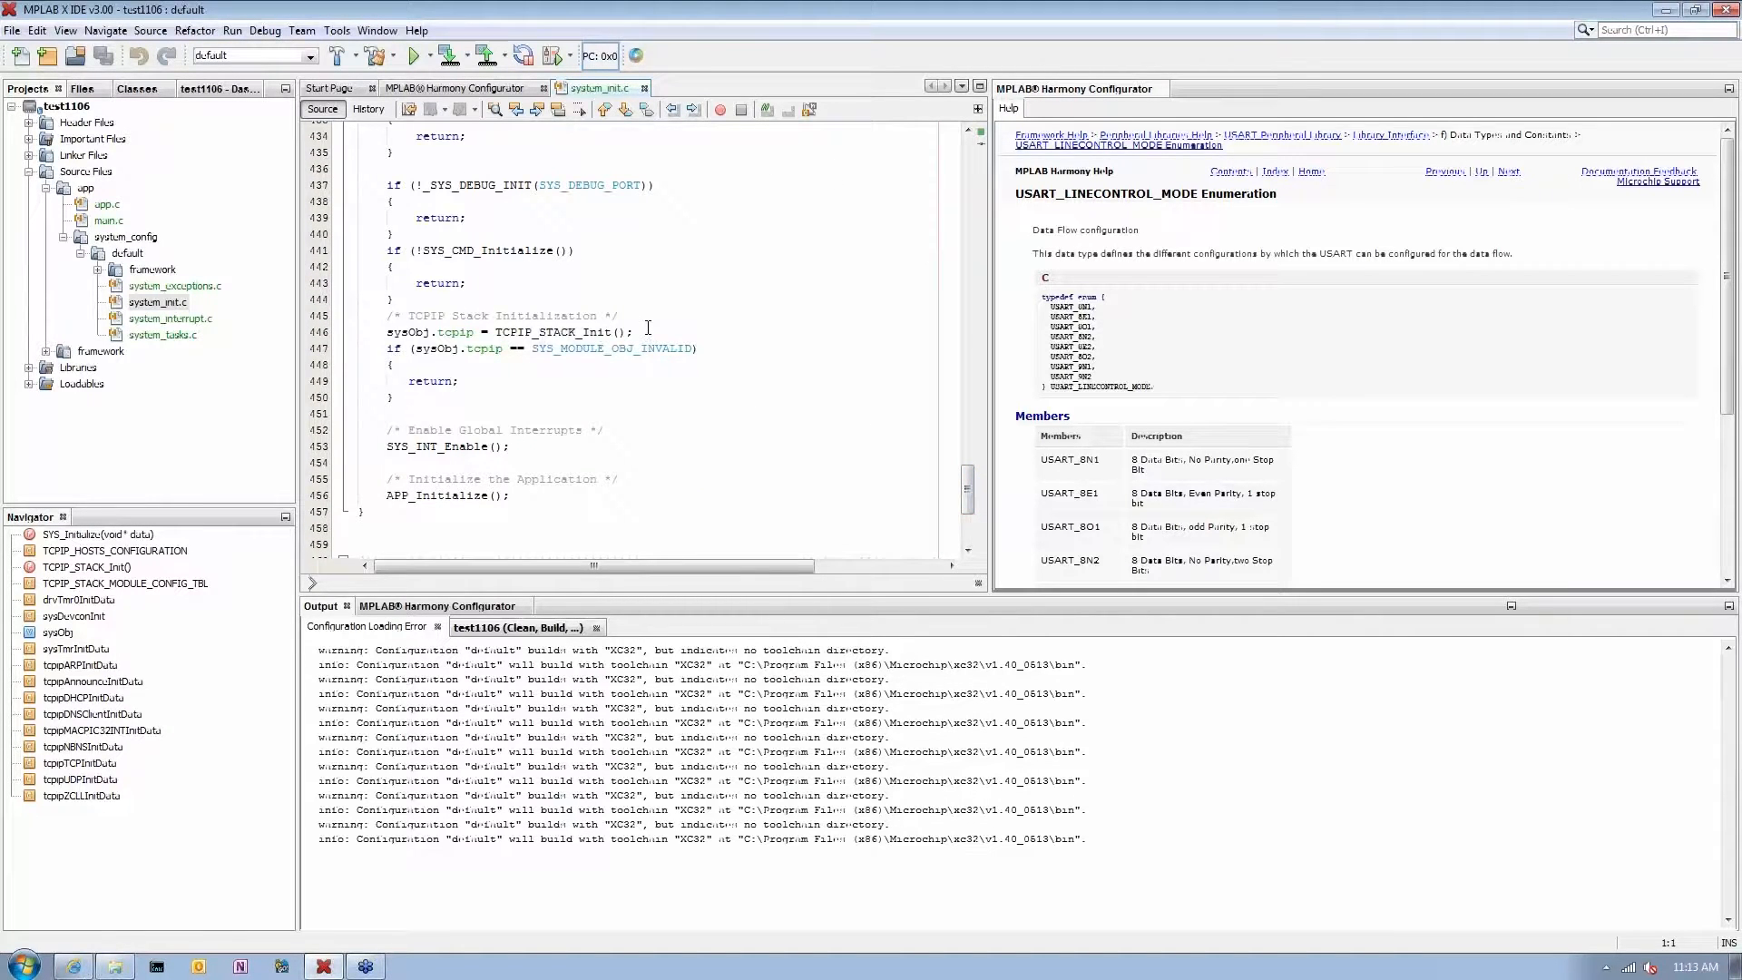
# Select system_tasks.c in the project files after reviewing the TCP/IP initialization
pyautogui.click(160, 335)
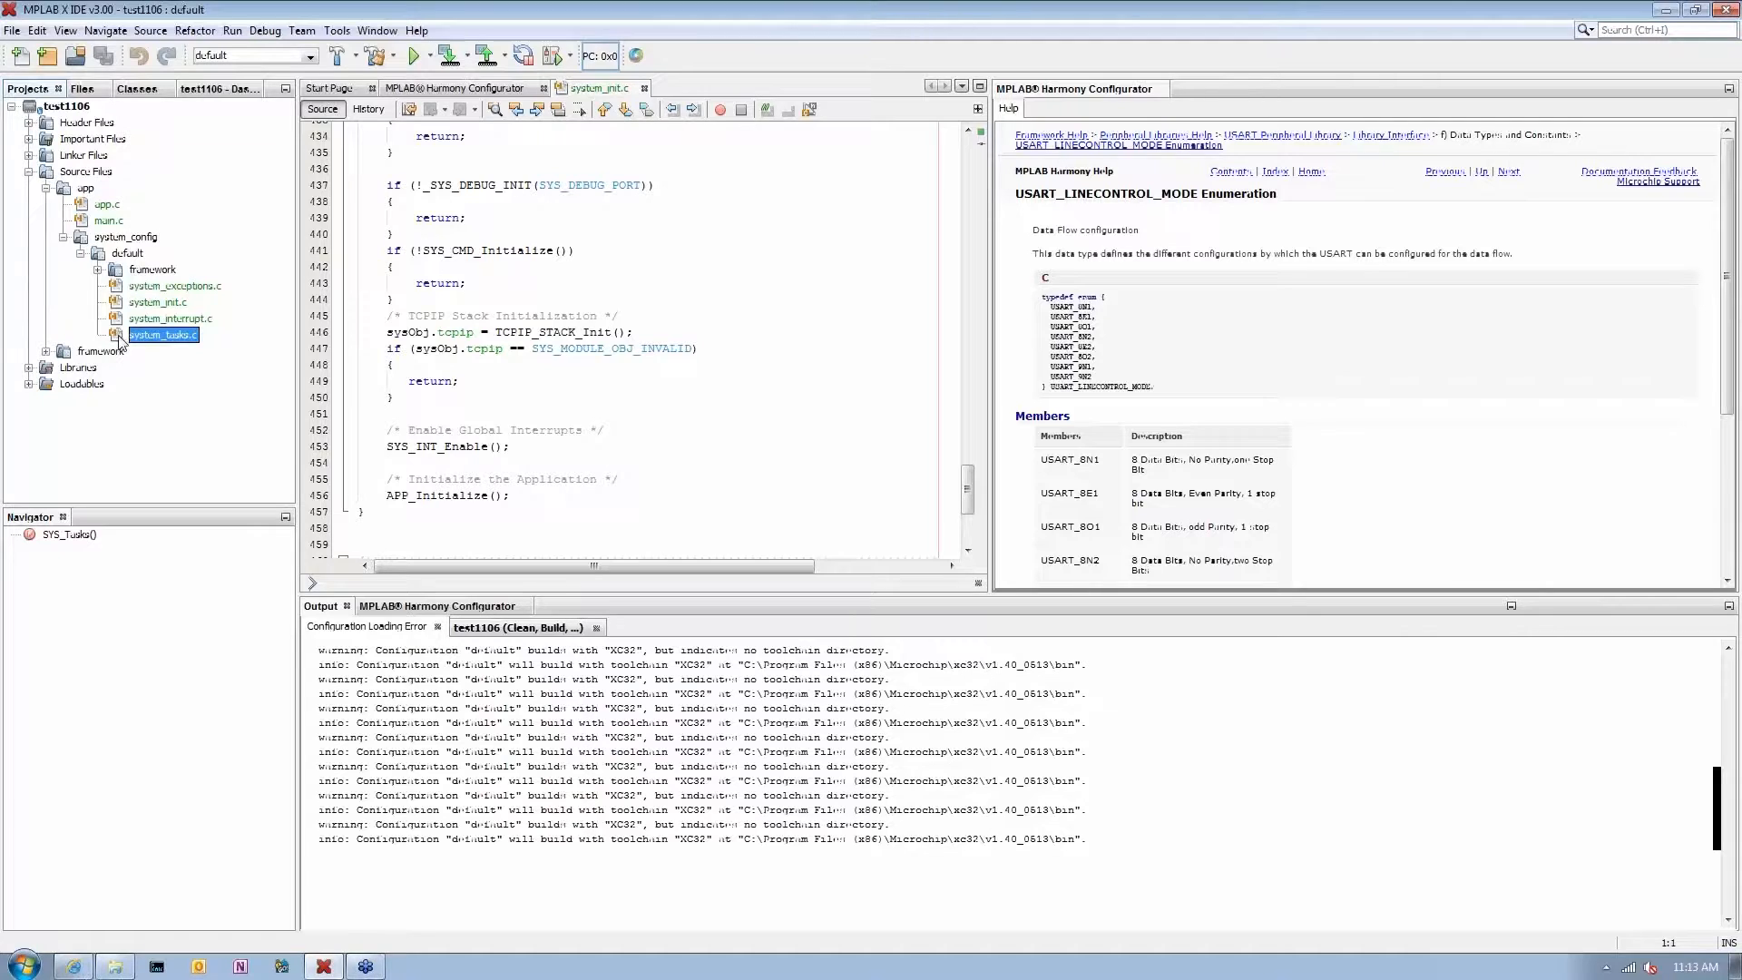
# Open system_tasks.c to show the TCP/IP stack task call in SYS_Tasks
pyautogui.doubleClick(162, 335)
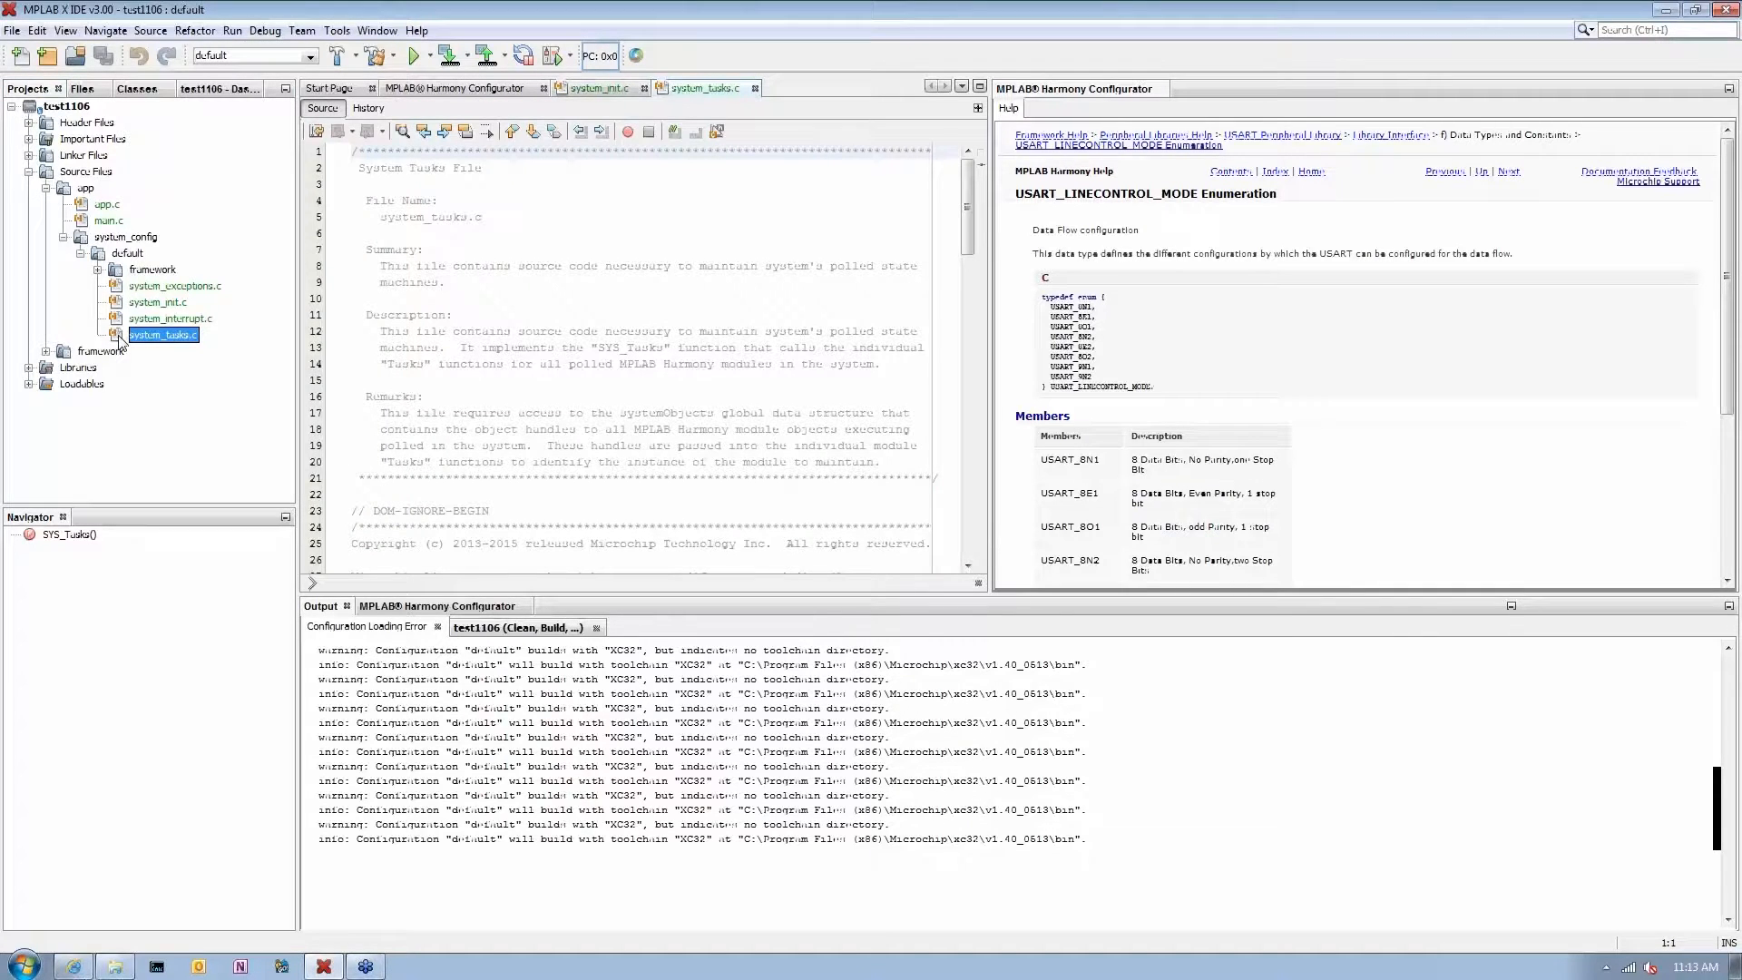
pyautogui.moveTo(966, 177); pyautogui.dragTo(966, 456)
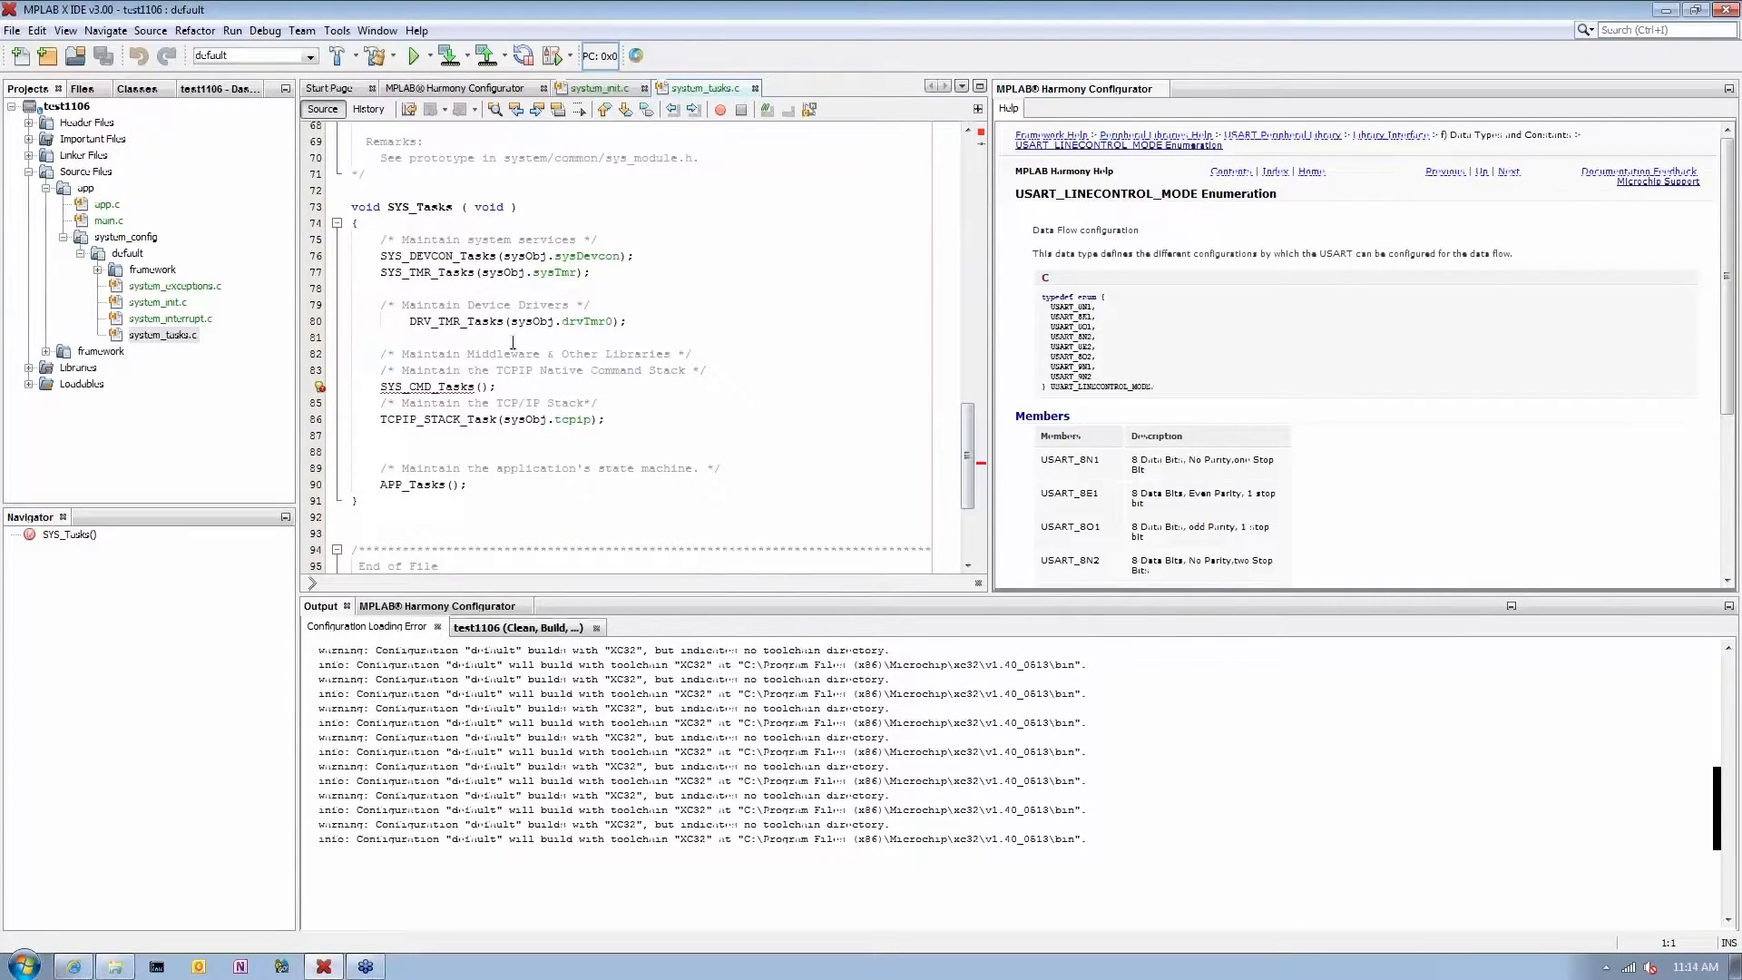